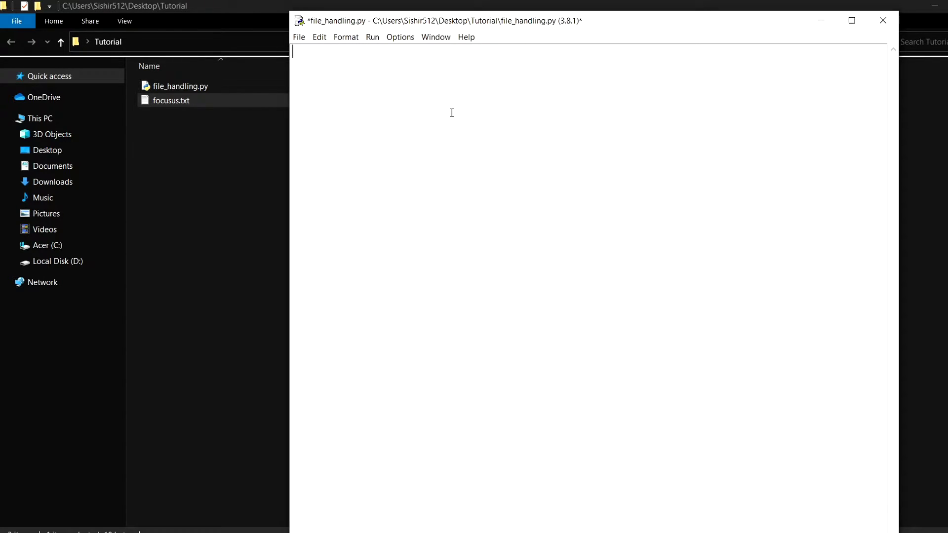
{"action": "type", "text": "open()"}
Type open(filename , mode) and briefly highlight the mode parameter.
{"action": "key", "text": "Left"}
{"action": "type", "text": "filename , mode"}
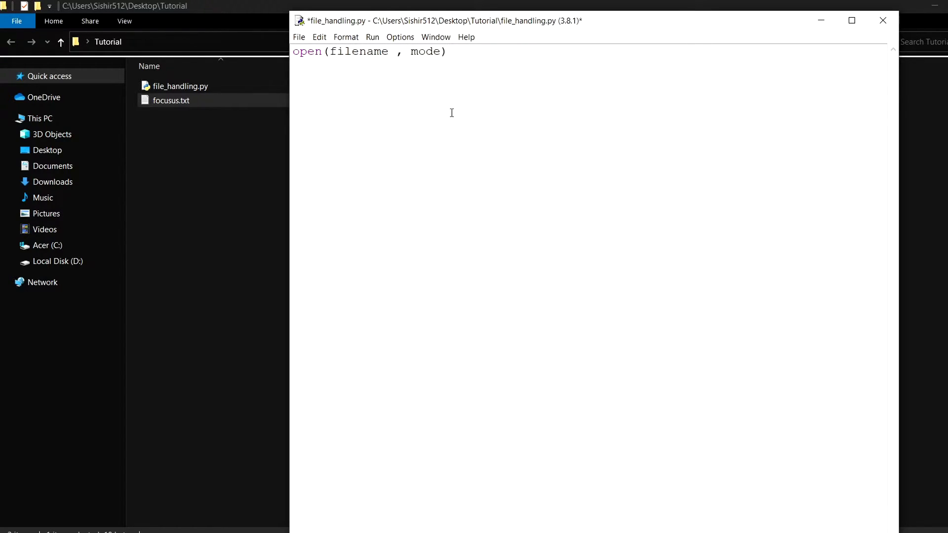
{"action": "left_click_drag", "start_coordinate": [411, 52], "coordinate": [443, 53]}
{"action": "left_click", "coordinate": [485, 56]}
Replace the line with file = open("focusus.txt" , "w").
{"action": "left_click_drag", "start_coordinate": [485, 55], "coordinate": [278, 49]}
{"action": "type", "text": "f"}
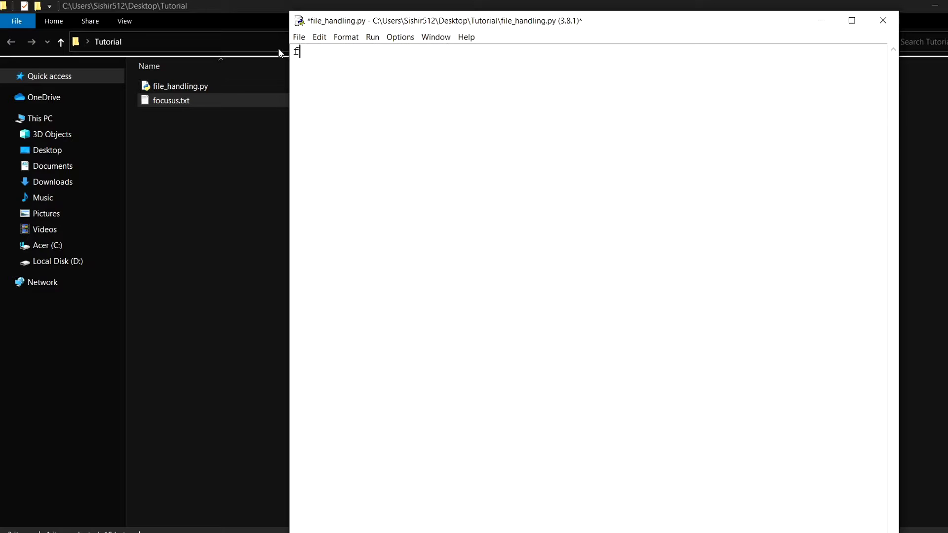
{"action": "type", "text": "ile = ope"}
{"action": "type", "text": "n()"}
{"action": "key", "text": "Left"}
{"action": "type", "text": "\""}
{"action": "type", "text": "\""}
{"action": "type", "text": "focus"}
{"action": "type", "text": "us.txt"}
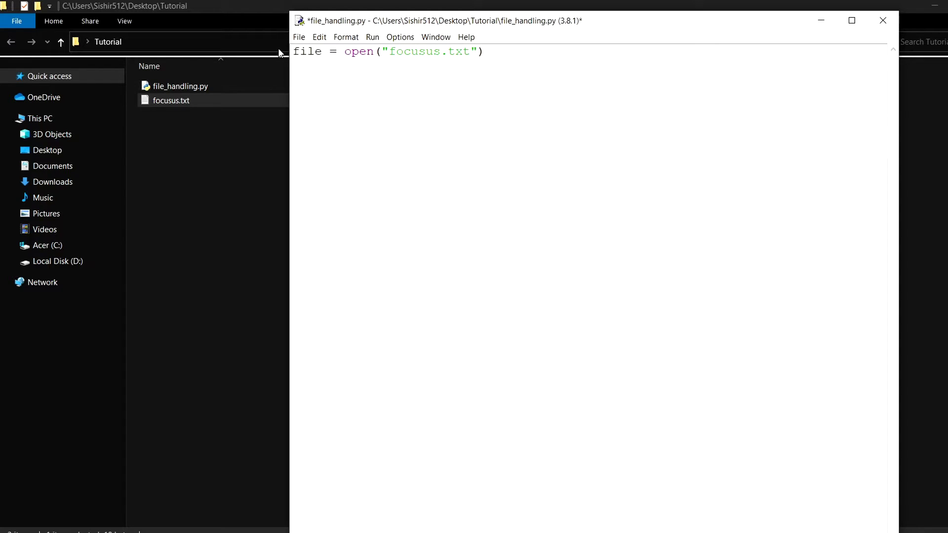
{"action": "type", "text": " , "}
{"action": "type", "text": "\"\""}
{"action": "key", "text": "Left"}
{"action": "type", "text": "w"}
Try pasting the full path over focusus.txt, then undo back to the plain name.
{"action": "left_click_drag", "start_coordinate": [389, 52], "coordinate": [475, 50]}
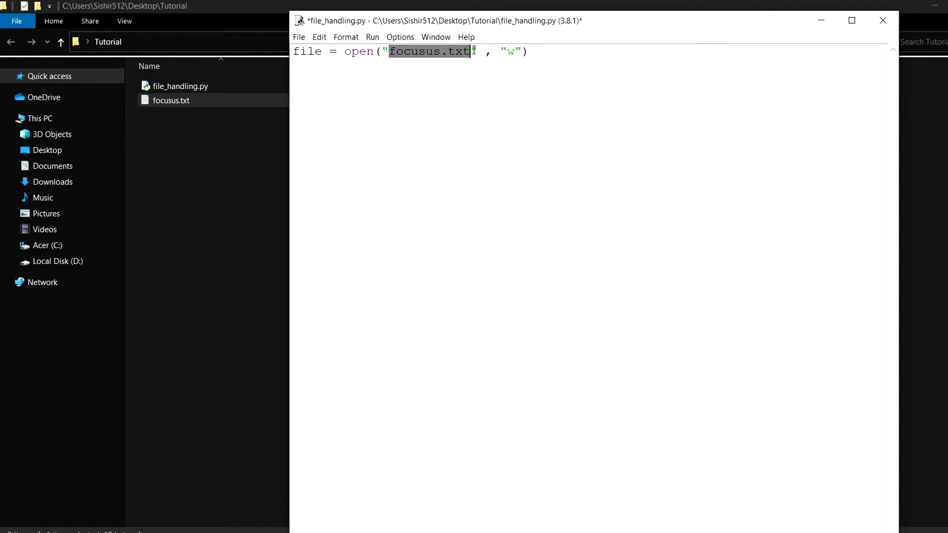
{"action": "key", "text": "Home"}
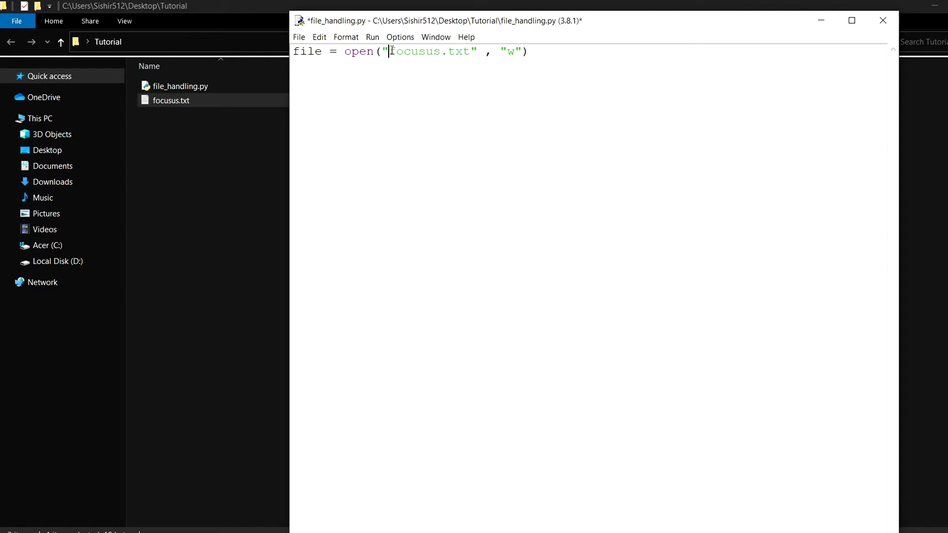
{"action": "left_click_drag", "start_coordinate": [389, 52], "coordinate": [470, 48]}
{"action": "type", "text": "C://Users/Sishir512/Desktop/Tutorial/focusus.txt"}
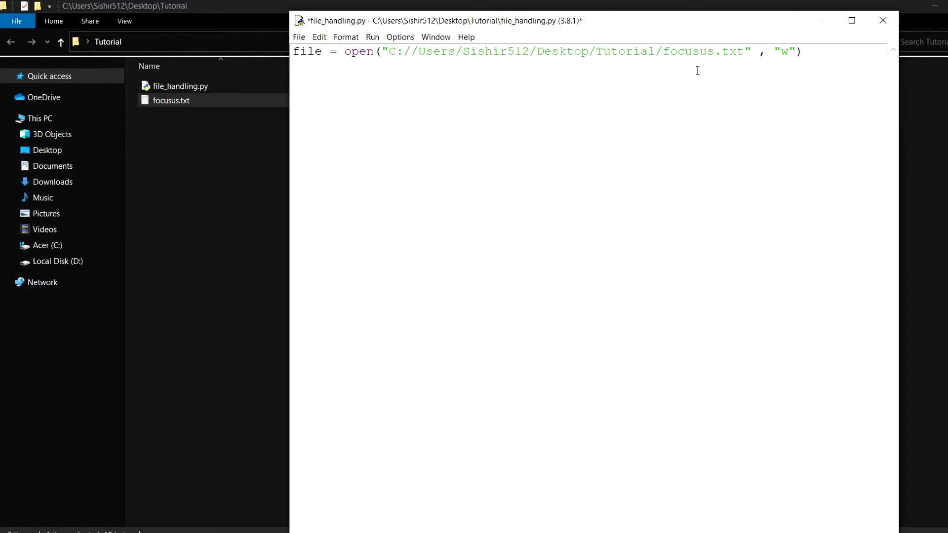
{"action": "key", "text": "ctrl+z"}
{"action": "key", "text": "ctrl+z"}
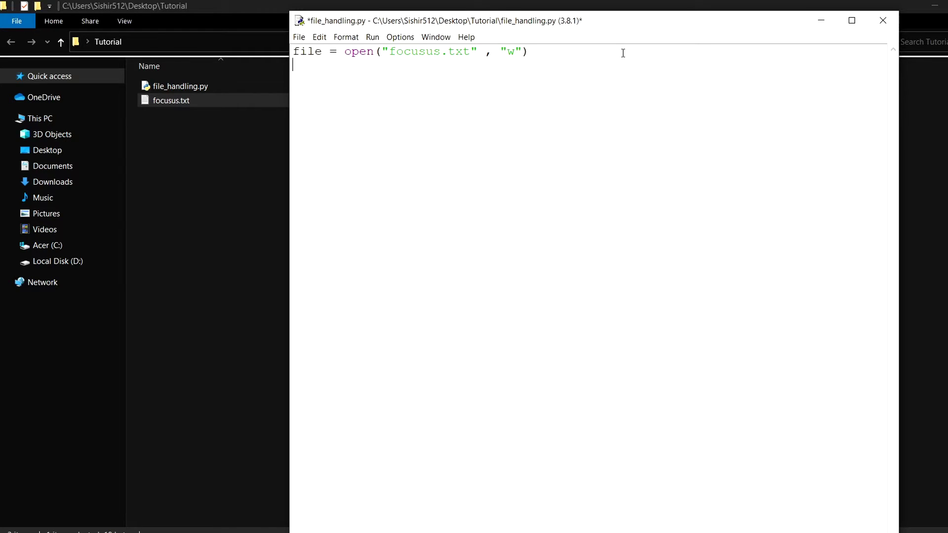
{"action": "type", "text": "f"}
{"action": "type", "text": "ile.close"}
{"action": "type", "text": "()"}
Add file.close() with a blank line above it.
{"action": "key", "text": "Left"}
{"action": "left_click", "coordinate": [622, 53]}
{"action": "key", "text": "Return"}
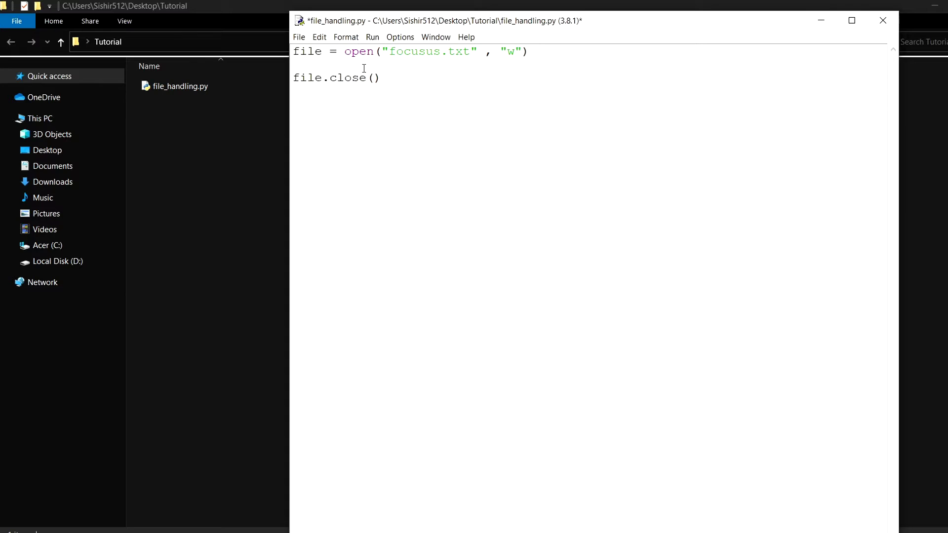
{"action": "type", "text": "file.wri"}
{"action": "type", "text": "te()"}
Write file.write("Welcome to FocusUS.") on that line and save the script.
{"action": "key", "text": "Left"}
{"action": "type", "text": "\"\""}
{"action": "key", "text": "Caps_Lock"}
{"action": "type", "text": "We"}
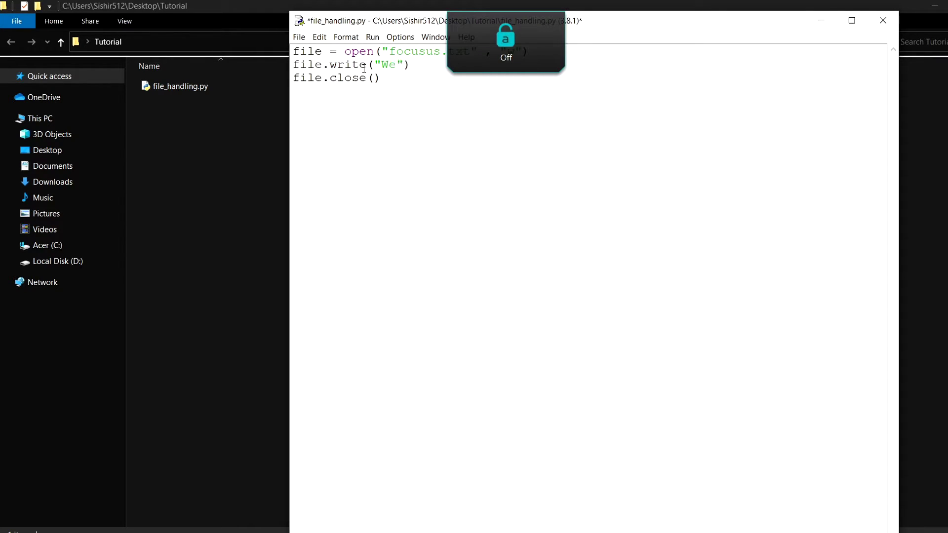
{"action": "type", "text": "lcome"}
{"action": "key", "text": "BackSpace"}
{"action": "key", "text": "BackSpace"}
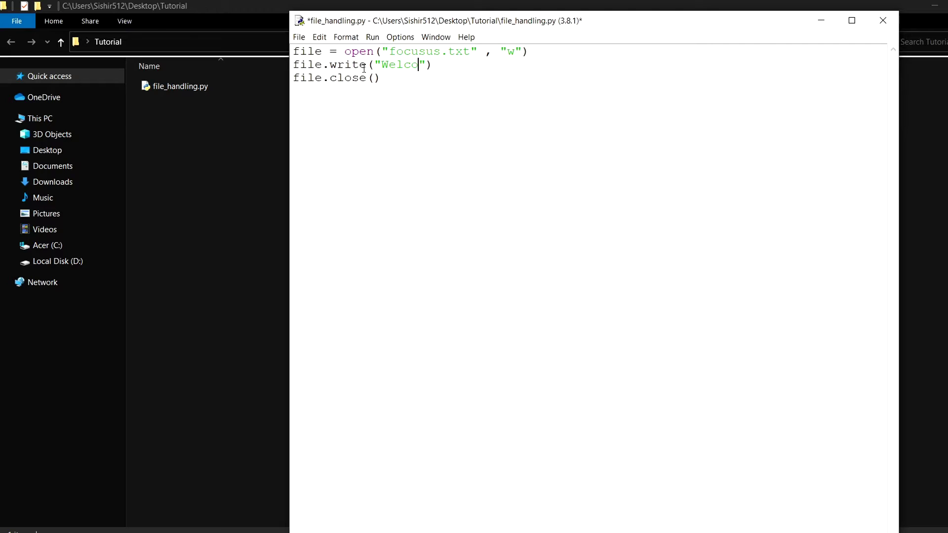
{"action": "type", "text": "me to"}
{"action": "key", "text": "Caps_Lock"}
{"action": "type", "text": "F"}
{"action": "key", "text": "Caps_Lock"}
{"action": "type", "text": "ou"}
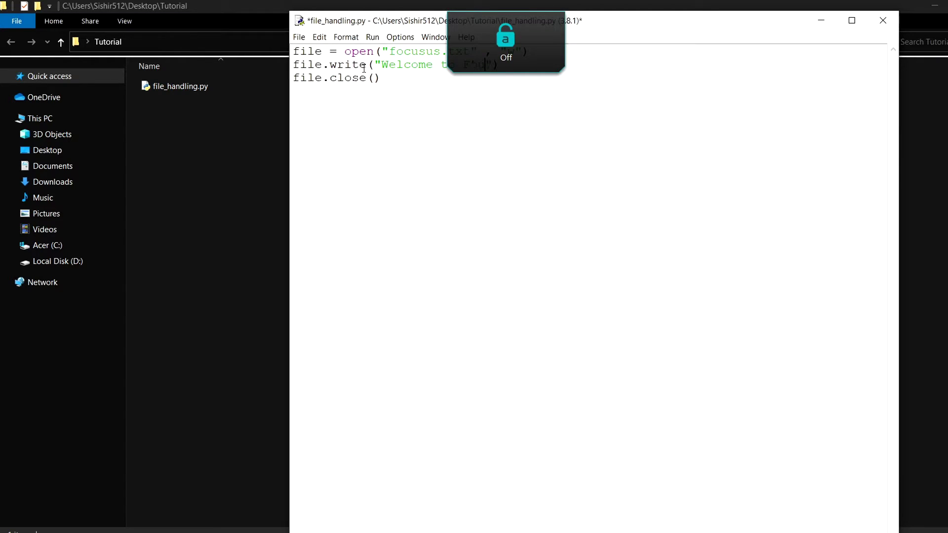
{"action": "key", "text": "BackSpace"}
{"action": "type", "text": "cus"}
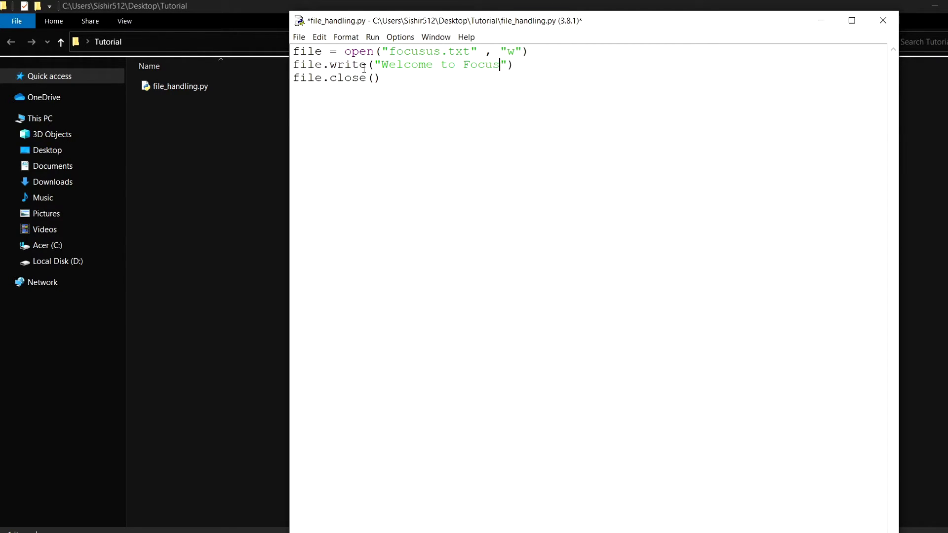
{"action": "key", "text": "Caps_Lock"}
{"action": "type", "text": "us."}
{"action": "key", "text": "ctrl+s"}
Run the script and confirm focusus.txt in Notepad reads "Welcome to FocusUS.".
{"action": "key", "text": "F5"}
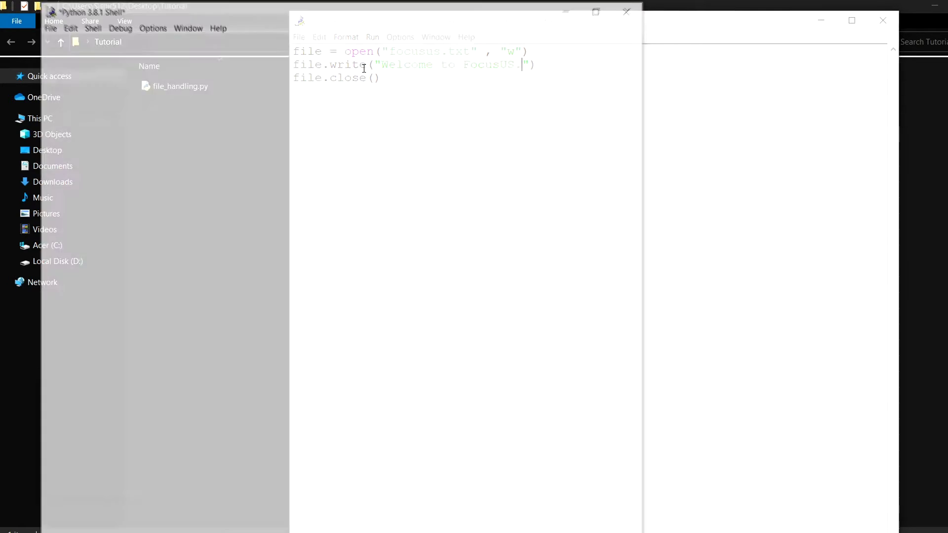
{"action": "left_click", "coordinate": [555, 8]}
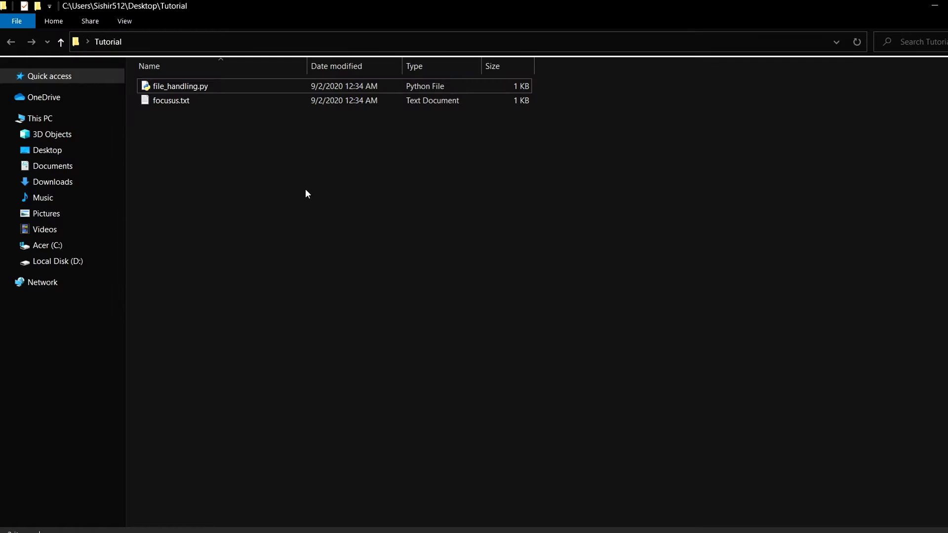
{"action": "double_click", "coordinate": [351, 105]}
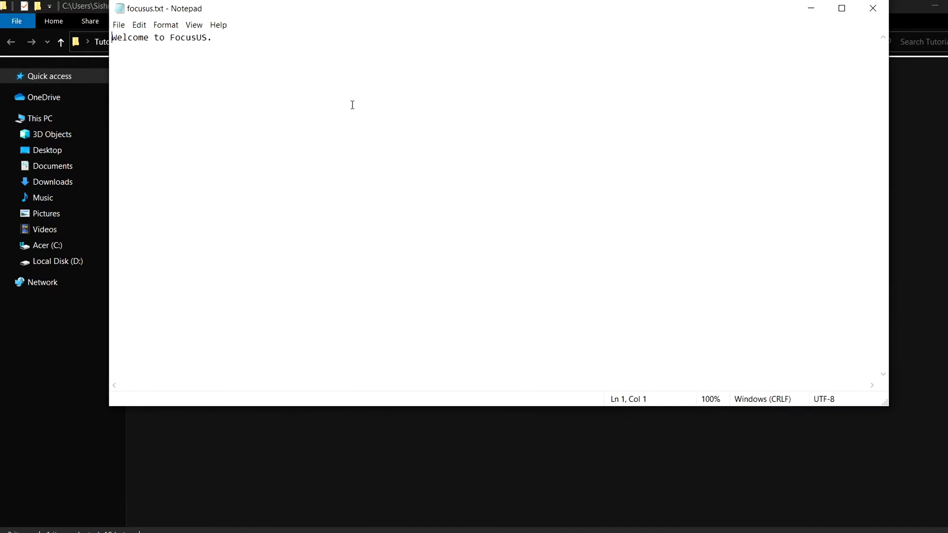
{"action": "left_click_drag", "start_coordinate": [240, 38], "coordinate": [111, 37]}
{"action": "left_click", "coordinate": [227, 41]}
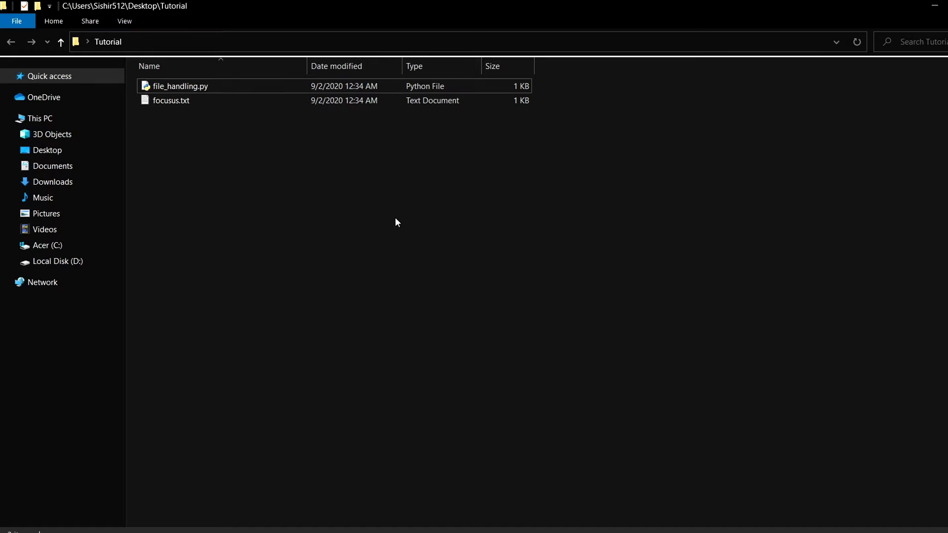
{"action": "right_click", "coordinate": [395, 217]}
{"action": "mouse_move", "coordinate": [426, 424]}
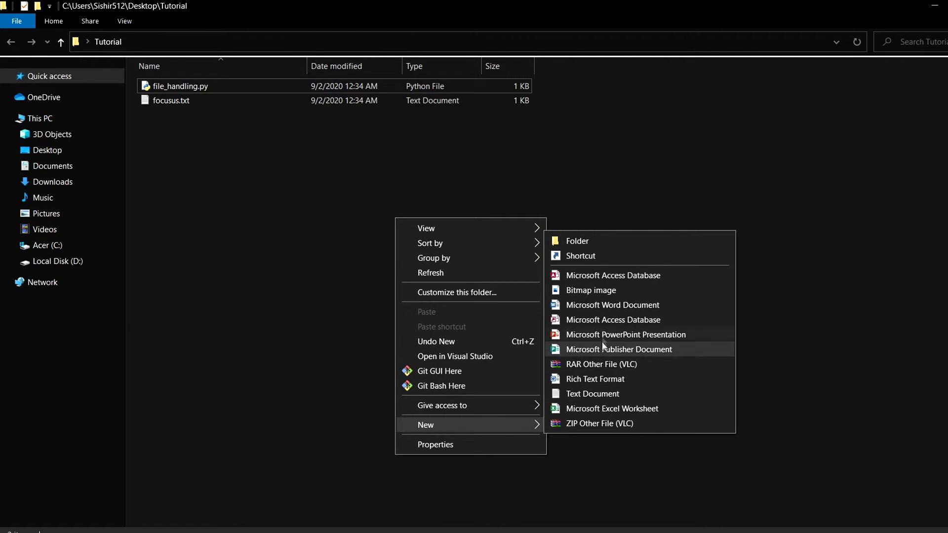
Create try.txt in Tutorial containing "This is a python tutorial." and save it.
{"action": "left_click", "coordinate": [592, 394]}
{"action": "type", "text": "try.txt"}
{"action": "key", "text": "Return"}
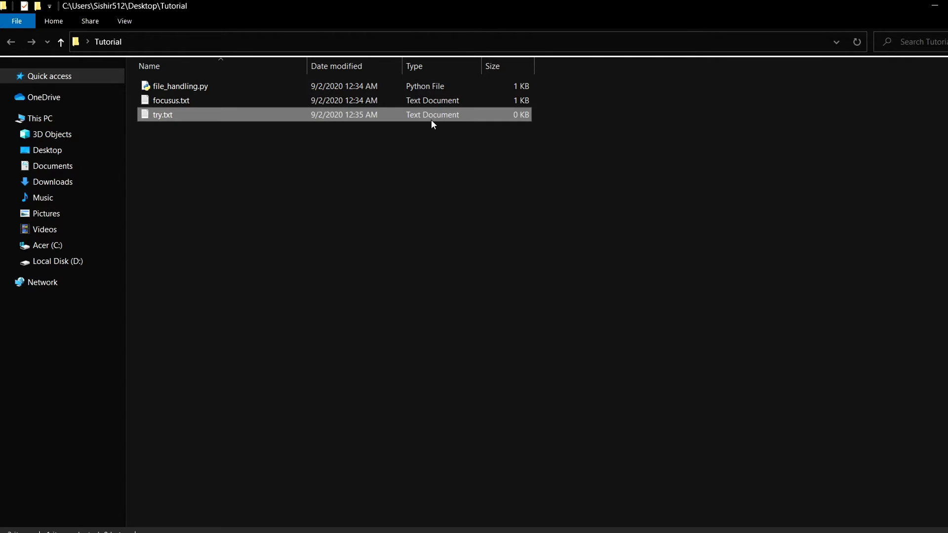
{"action": "double_click", "coordinate": [492, 119]}
{"action": "key", "text": "Caps_Lock"}
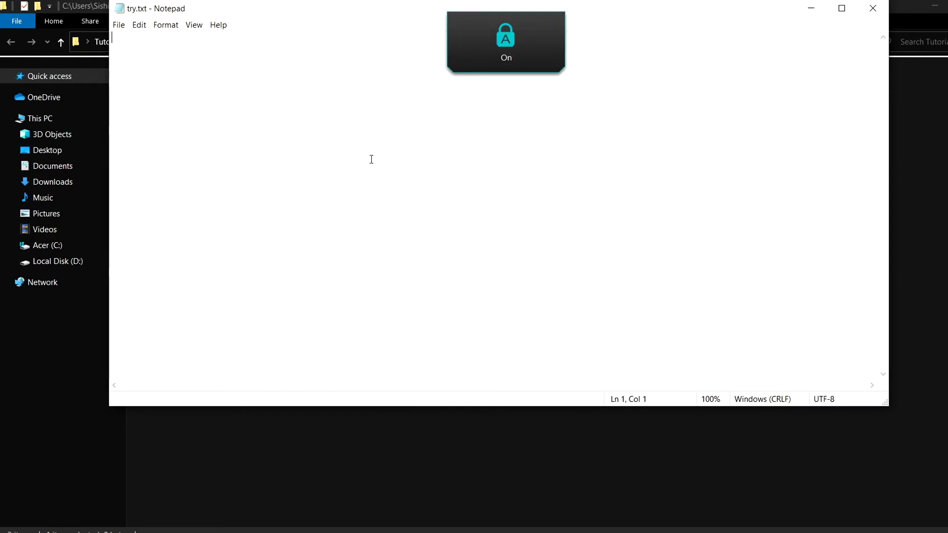
{"action": "type", "text": "This is a p"}
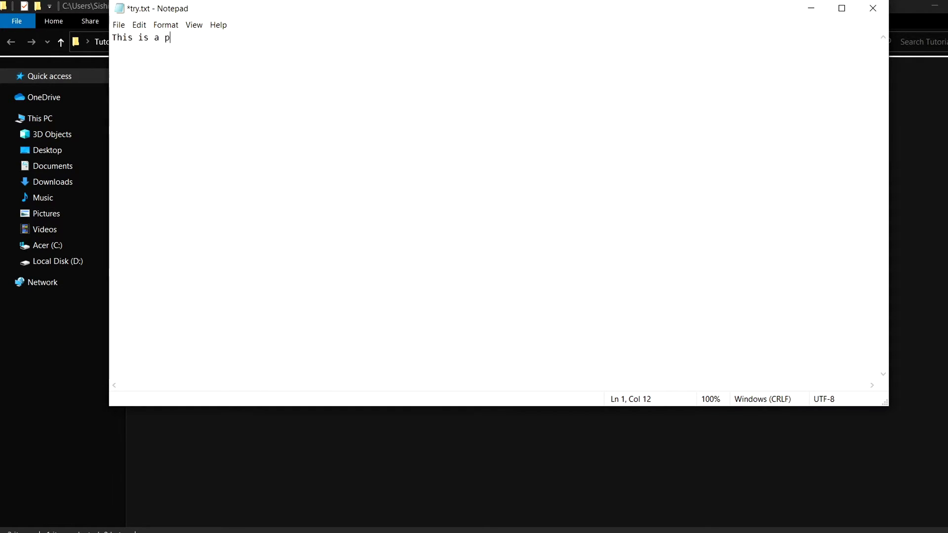
{"action": "type", "text": "ython tutor"}
{"action": "type", "text": "ial."}
{"action": "key", "text": "Return"}
{"action": "key", "text": "ctrl+s"}
{"action": "left_click", "coordinate": [865, 9]}
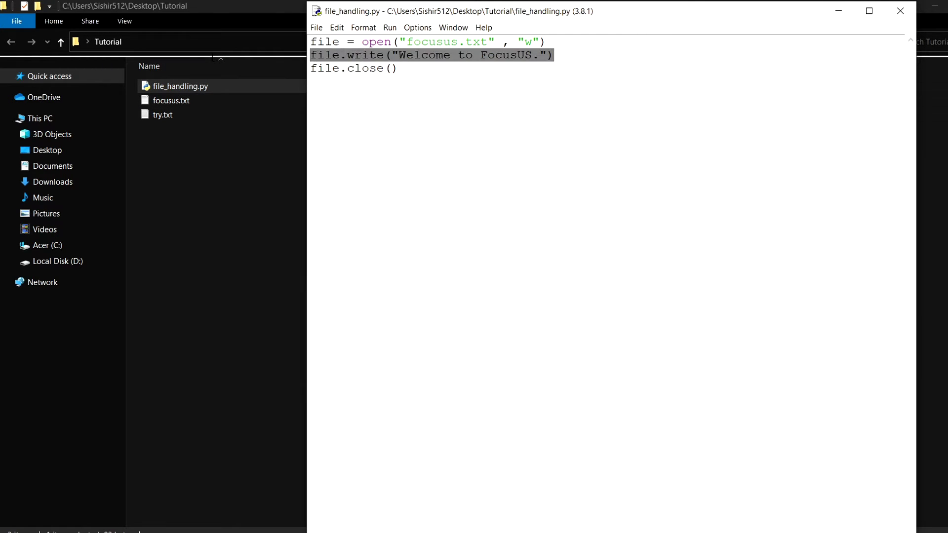
Change the script to open "try.txt" in "r" mode with print(file.read()), and save.
{"action": "mouse_move", "coordinate": [312, 55]}
{"action": "left_mouse_down"}
{"action": "mouse_move", "coordinate": [423, 41]}
{"action": "mouse_move", "coordinate": [405, 42]}
{"action": "left_mouse_up"}
{"action": "type", "text": "try.txt\" , "}
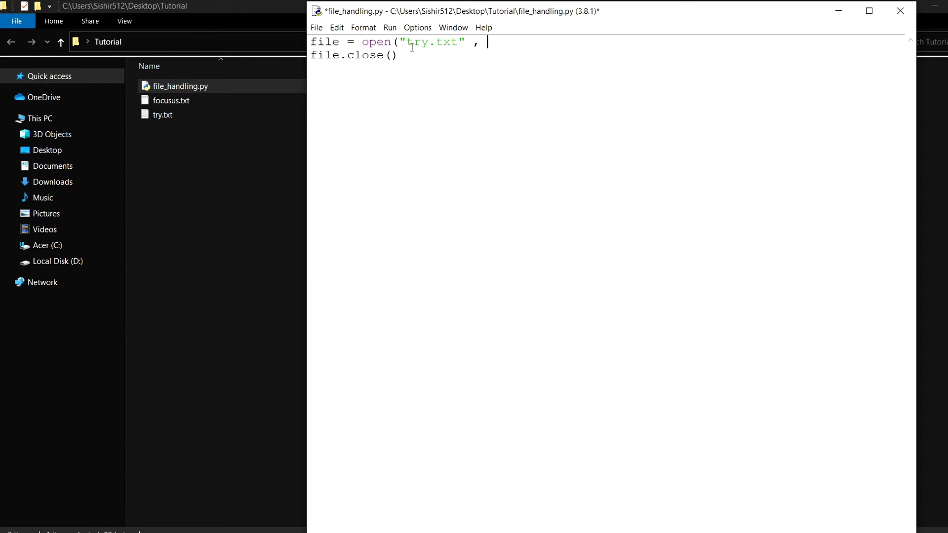
{"action": "type", "text": "\"r\")"}
{"action": "key", "text": "Return"}
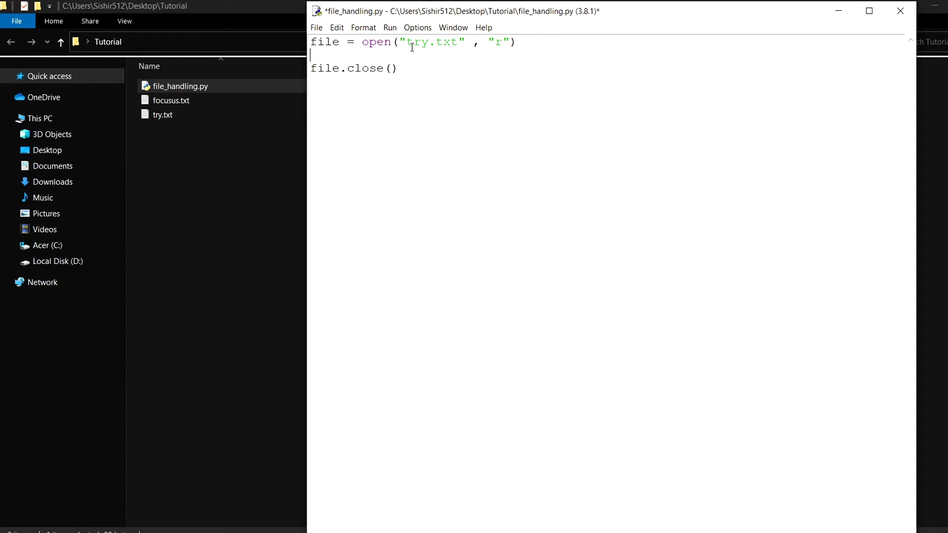
{"action": "type", "text": "print("}
{"action": "type", "text": ")"}
{"action": "key", "text": "Left"}
{"action": "type", "text": "file"}
{"action": "type", "text": ".read()"}
{"action": "key", "text": "ctrl+s"}
Run the script and check the shell prints "This is a python tutorial.".
{"action": "key", "text": "F5"}
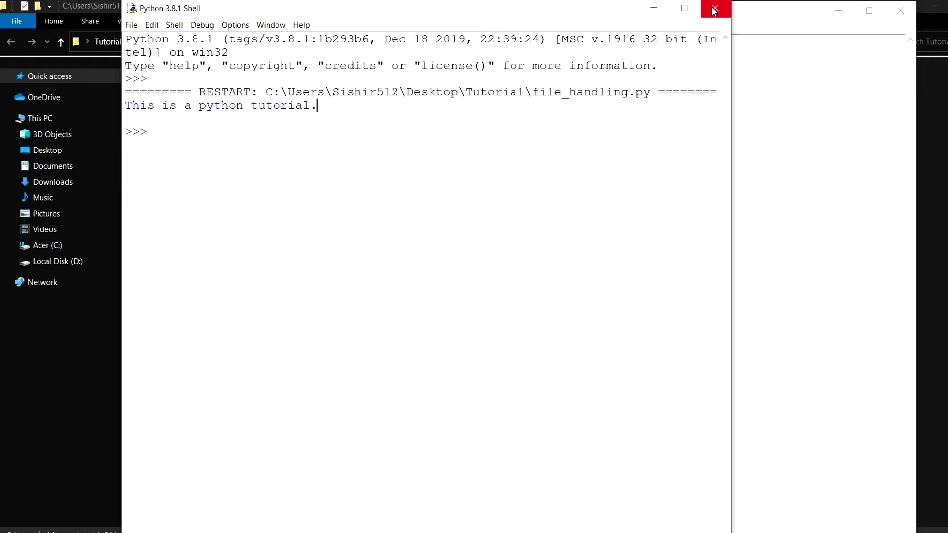
{"action": "key", "text": "F5"}
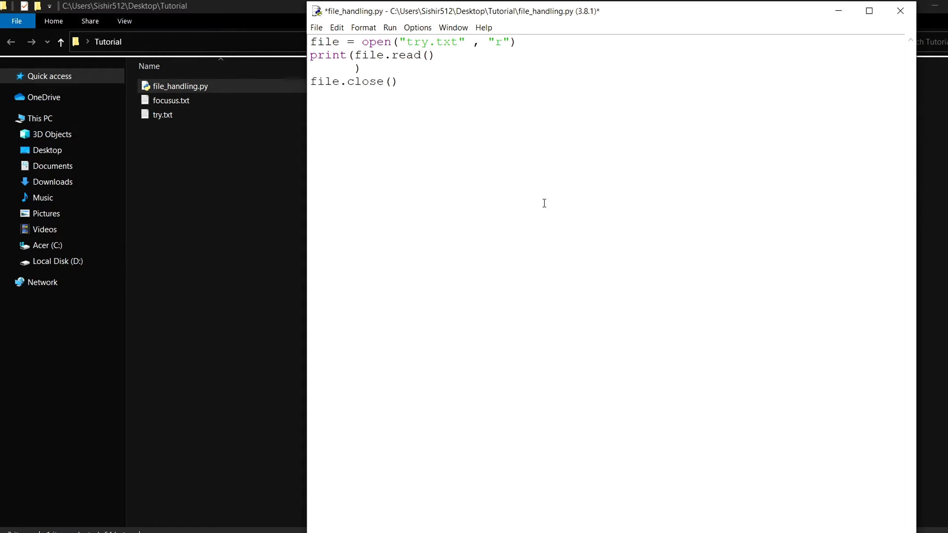
{"action": "left_click_drag", "start_coordinate": [222, 104], "coordinate": [38, 105]}
{"action": "left_click", "coordinate": [38, 105]}
{"action": "left_click_drag", "start_coordinate": [447, 10], "coordinate": [450, 25]}
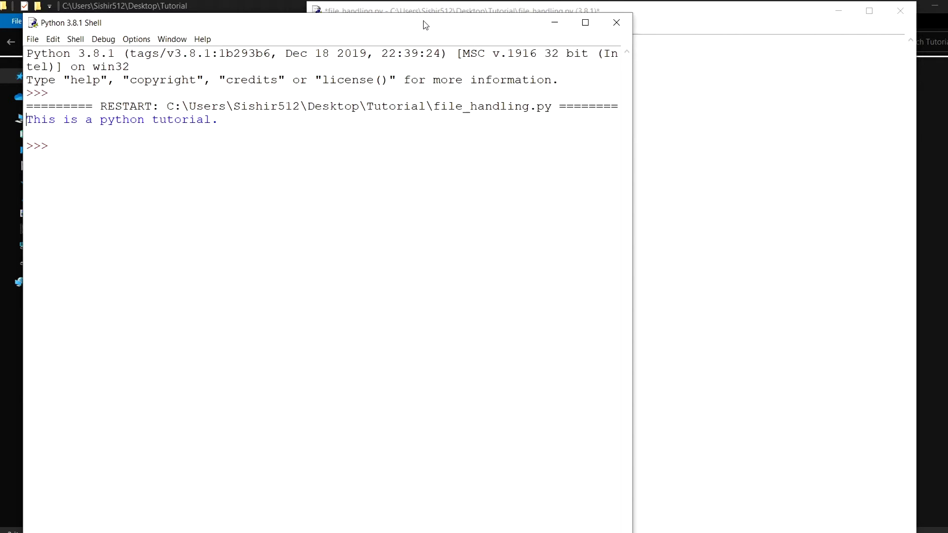
Switch the open call to append mode and delete the print(file.read()) line.
{"action": "left_click", "coordinate": [551, 26]}
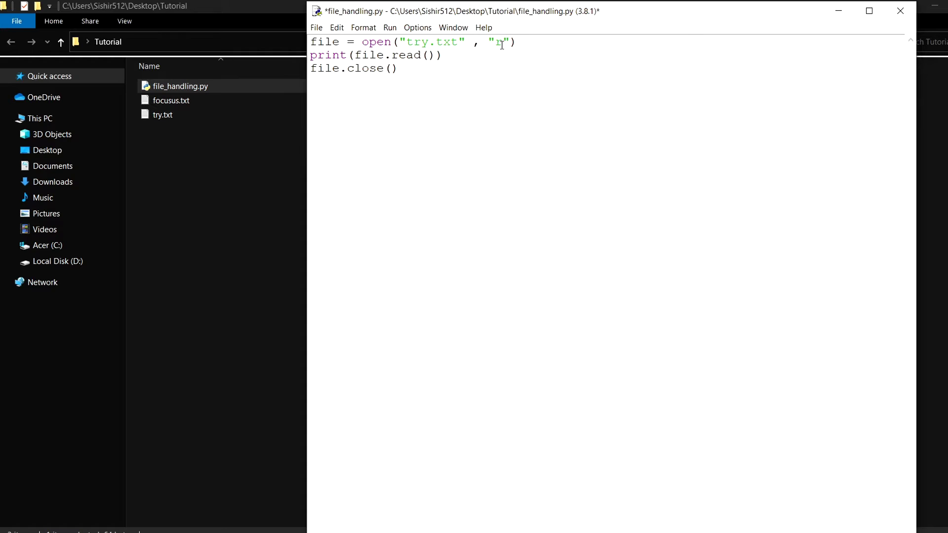
{"action": "key", "text": "BackSpace"}
{"action": "type", "text": "a"}
{"action": "key", "text": "Down"}
{"action": "key", "text": "shift+Home"}
{"action": "key", "text": "BackSpace"}
{"action": "type", "text": "file.write"}
{"action": "type", "text": "()"}
Write "Dont forget to subscribe" in file.write() and run the script.
{"action": "key", "text": "Left"}
{"action": "type", "text": "\"\""}
{"action": "key", "text": "Left"}
{"action": "key", "text": "Caps_Lock"}
{"action": "type", "text": "D"}
{"action": "key", "text": "Caps_Lock"}
{"action": "type", "text": "ont for"}
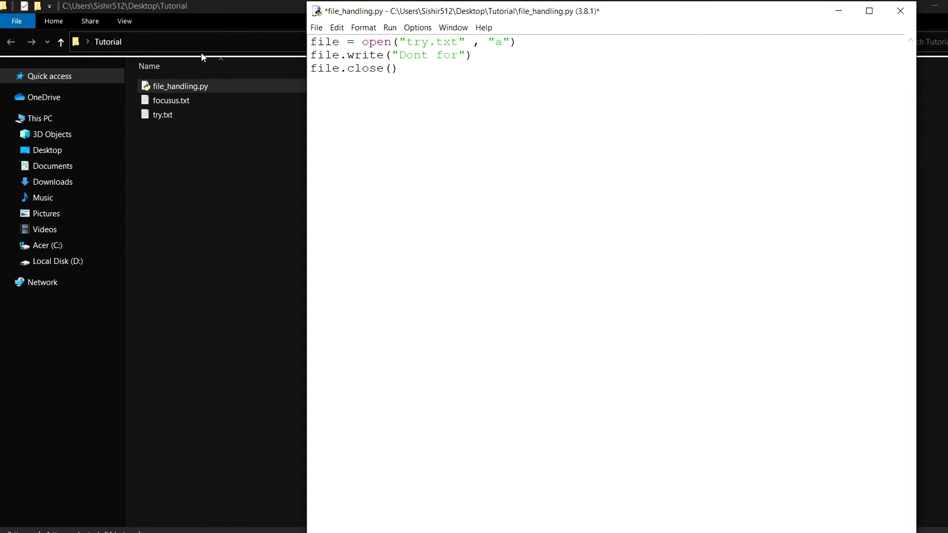
{"action": "type", "text": "get to su"}
{"action": "type", "text": "bscribe"}
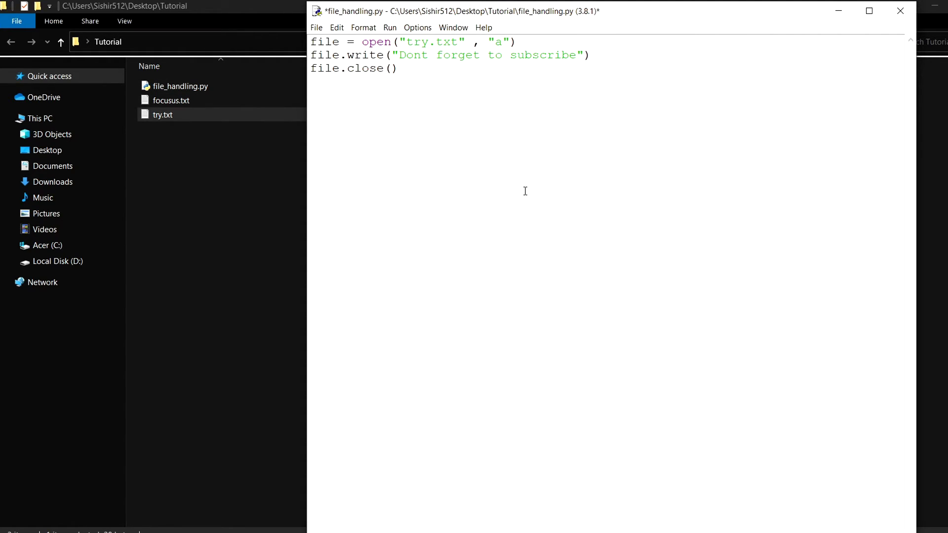
{"action": "key", "text": "F5"}
Save before running, then confirm try.txt has "Dont forget to subscribe" as its second line.
{"action": "left_click", "coordinate": [495, 323]}
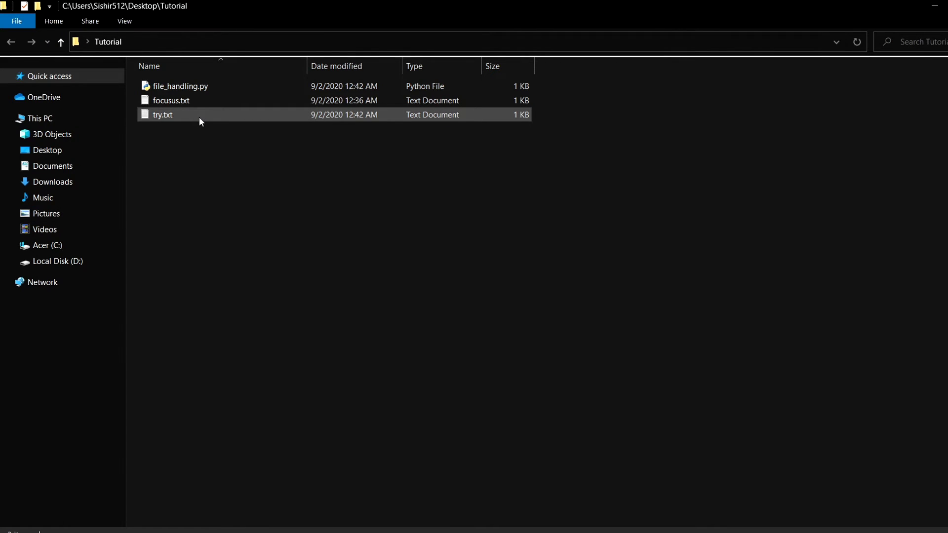
{"action": "double_click", "coordinate": [200, 117]}
{"action": "mouse_move", "coordinate": [240, 49]}
{"action": "left_mouse_down"}
{"action": "mouse_move", "coordinate": [111, 52]}
{"action": "mouse_move", "coordinate": [316, 49]}
{"action": "left_mouse_up"}
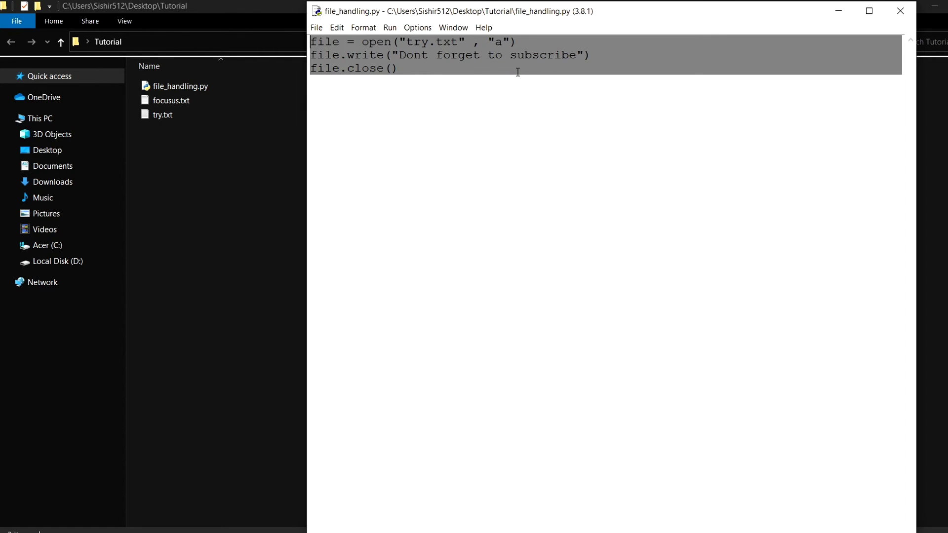
Replace all the code with with open("focusus.txt" , "r") as file:.
{"action": "key", "text": "BackSpace"}
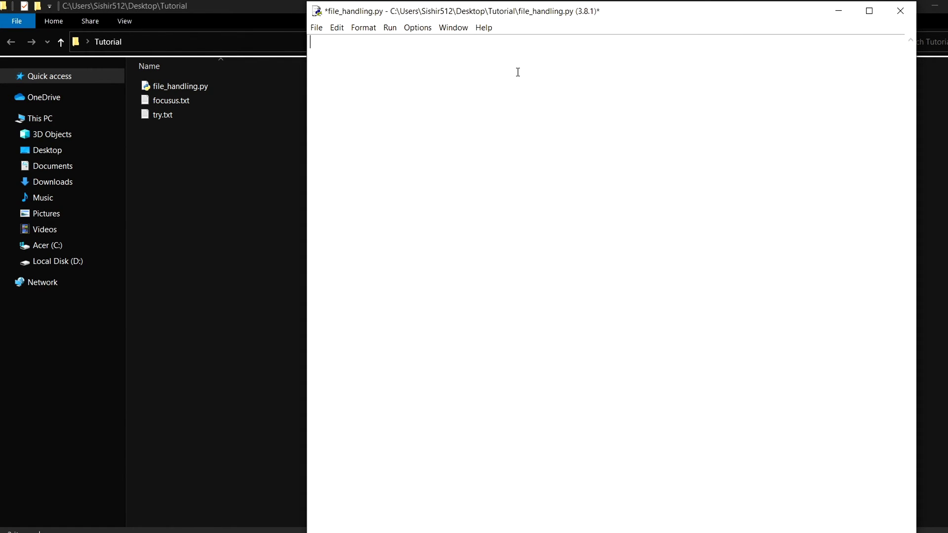
{"action": "type", "text": "with"}
{"action": "type", "text": " ("}
{"action": "key", "text": "BackSpace"}
{"action": "type", "text": "open"}
{"action": "type", "text": "()"}
{"action": "key", "text": "Left"}
{"action": "type", "text": "\"\""}
{"action": "key", "text": "Left"}
{"action": "type", "text": "focusus.txt"}
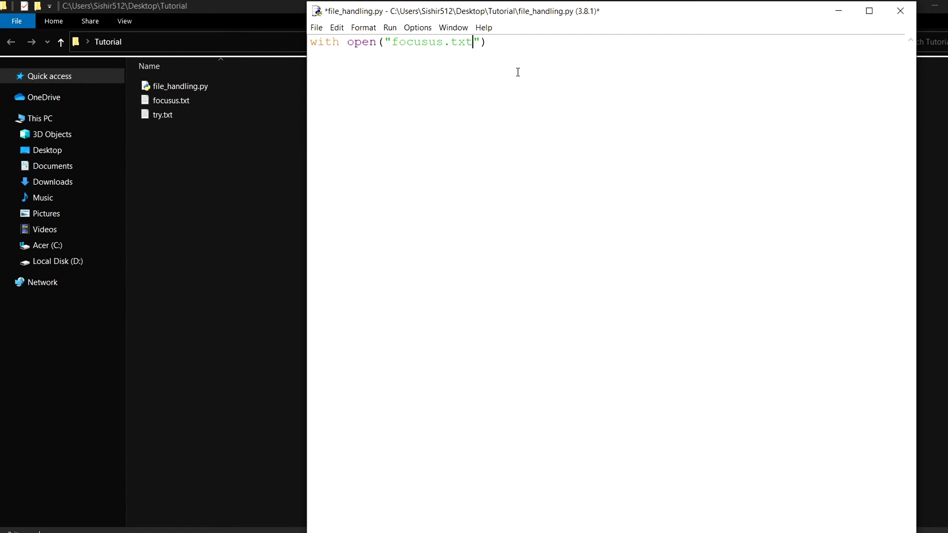
{"action": "key", "text": "Right"}
{"action": "type", "text": ", "}
{"action": "type", "text": "\"\""}
{"action": "key", "text": "Left"}
{"action": "type", "text": "r"}
{"action": "key", "text": "Right"}
{"action": "key", "text": "Right"}
{"action": "type", "text": "as fi"}
{"action": "type", "text": "le:"}
Add indented data = file.read() and a top-level print(data), then save and run.
{"action": "key", "text": "Return"}
{"action": "type", "text": "data ="}
{"action": "type", "text": " file.read"}
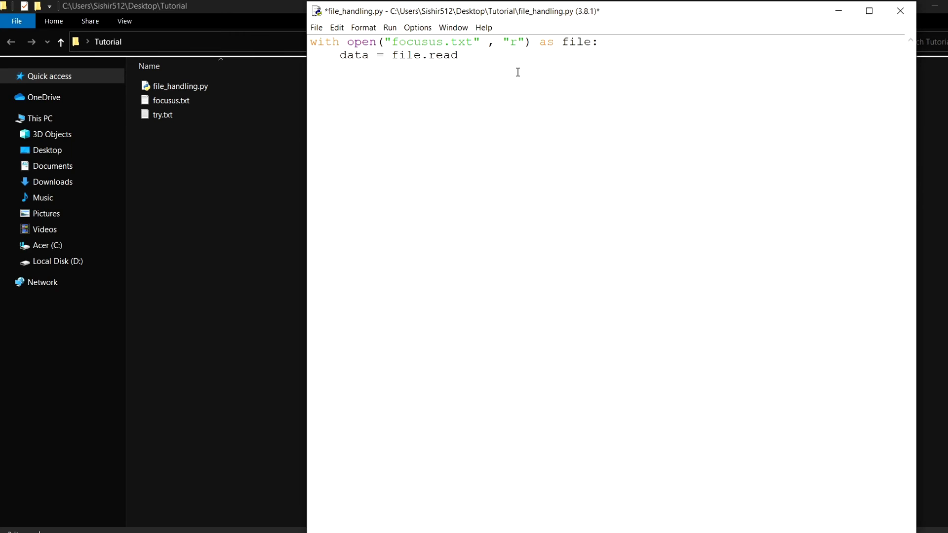
{"action": "type", "text": "()"}
{"action": "key", "text": "Return"}
{"action": "key", "text": "Return"}
{"action": "key", "text": "BackSpace"}
{"action": "type", "text": "print(data"}
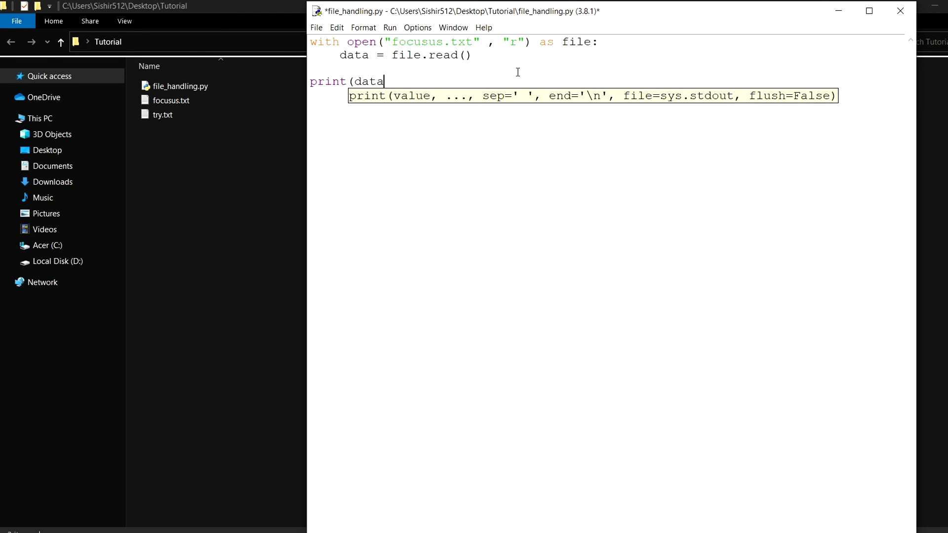
{"action": "type", "text": ")"}
{"action": "key", "text": "F5"}
{"action": "key", "text": "Return"}
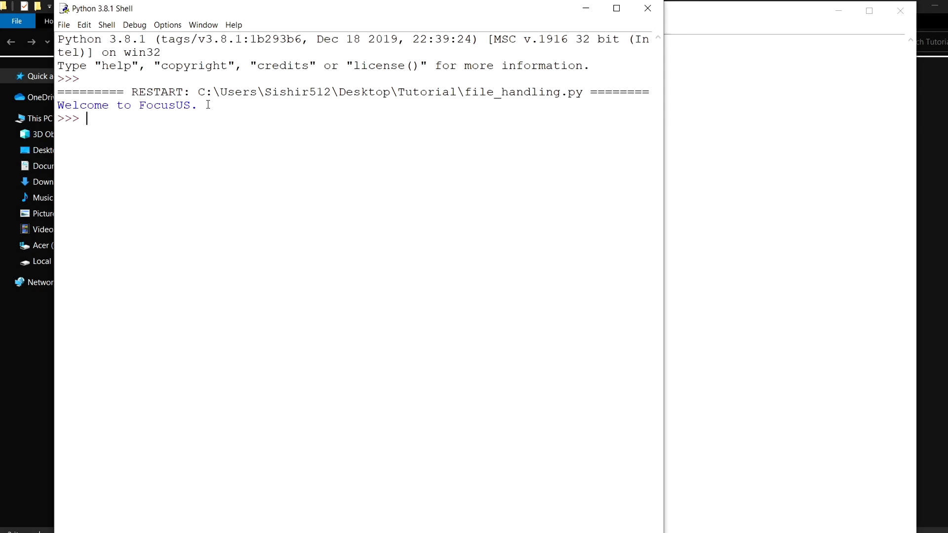
Check the "Welcome to FocusUS." output, then return to the file_handling.py editor.
{"action": "left_click_drag", "start_coordinate": [209, 105], "coordinate": [58, 105]}
{"action": "left_click", "coordinate": [44, 97]}
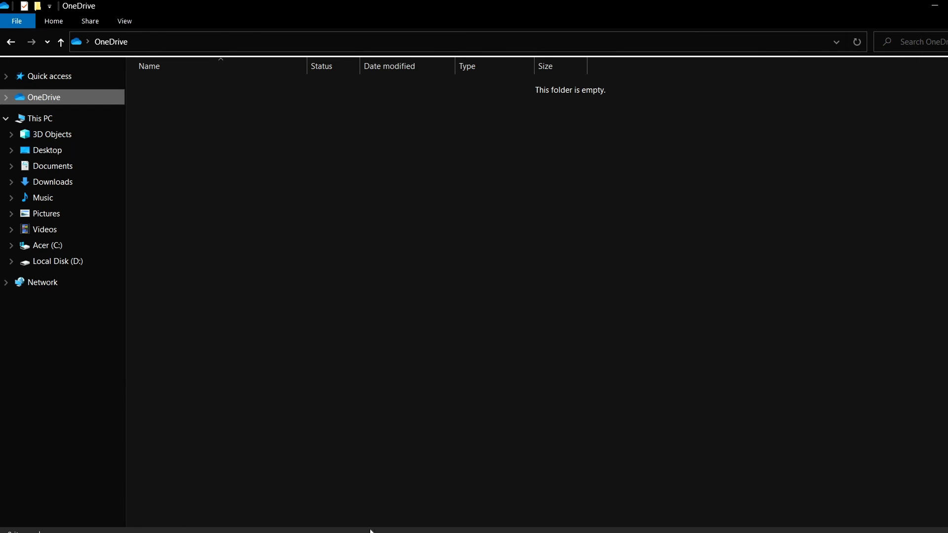
{"action": "left_click", "coordinate": [346, 496]}
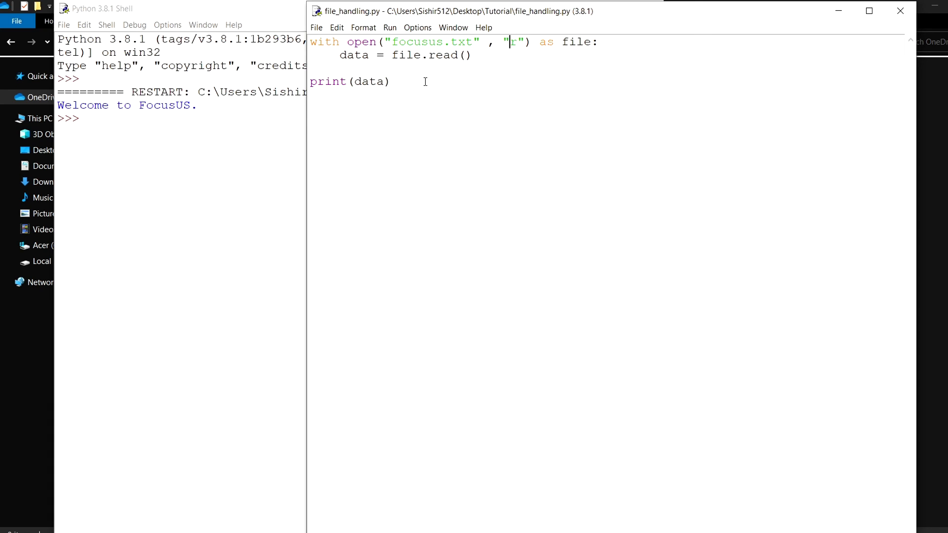
{"action": "left_click", "coordinate": [501, 51]}
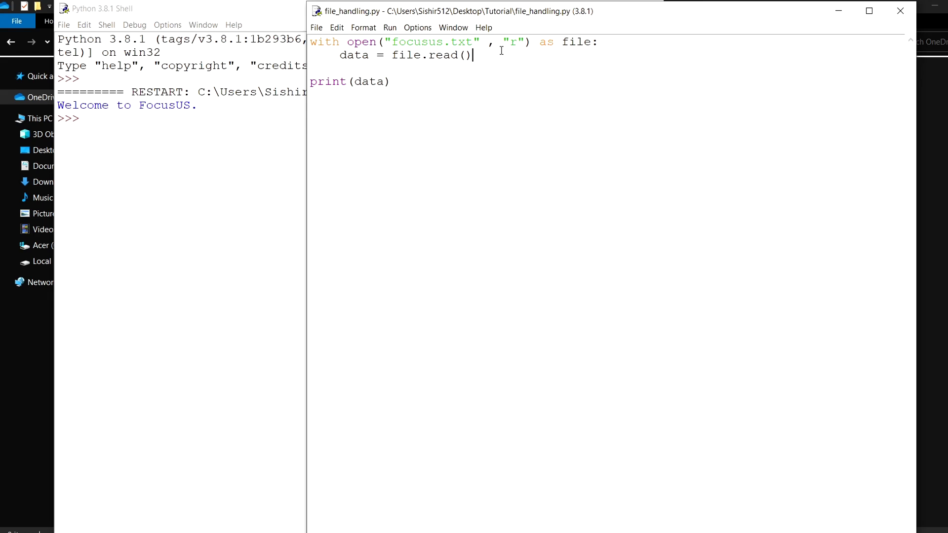